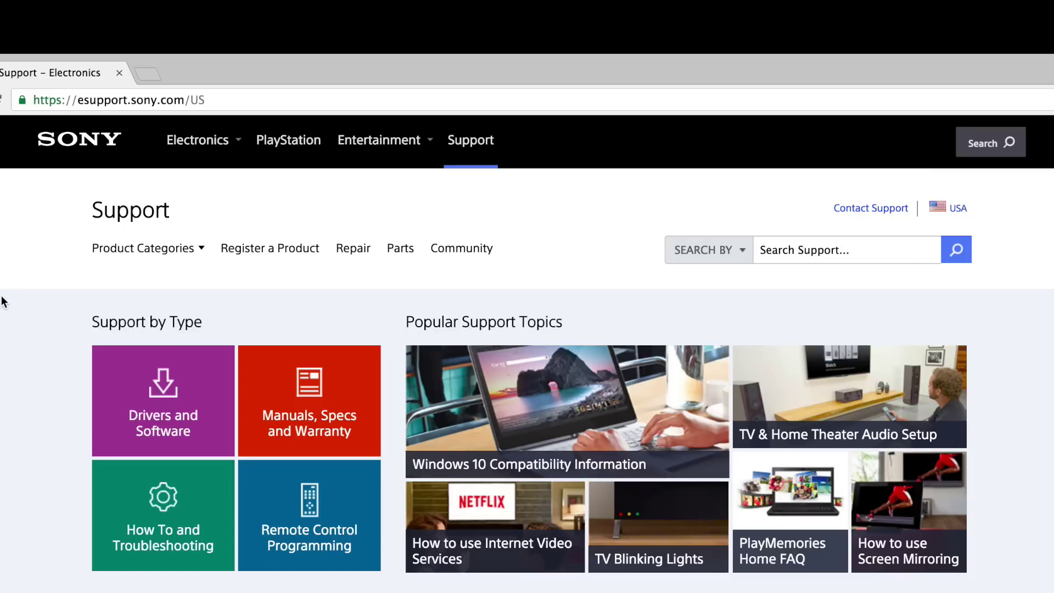
Look up model KDL-48W600B under Drivers and Software to reach its support page.
{"action": "left_click", "coordinate": [157, 421]}
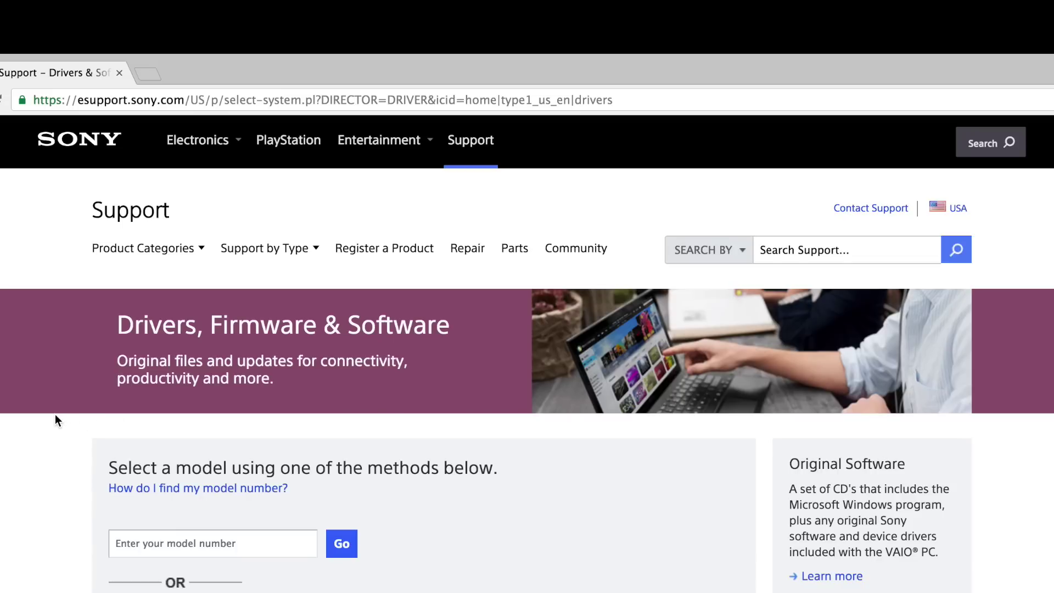
{"action": "left_click", "coordinate": [125, 542]}
{"action": "type", "text": "KDL-48W600B"}
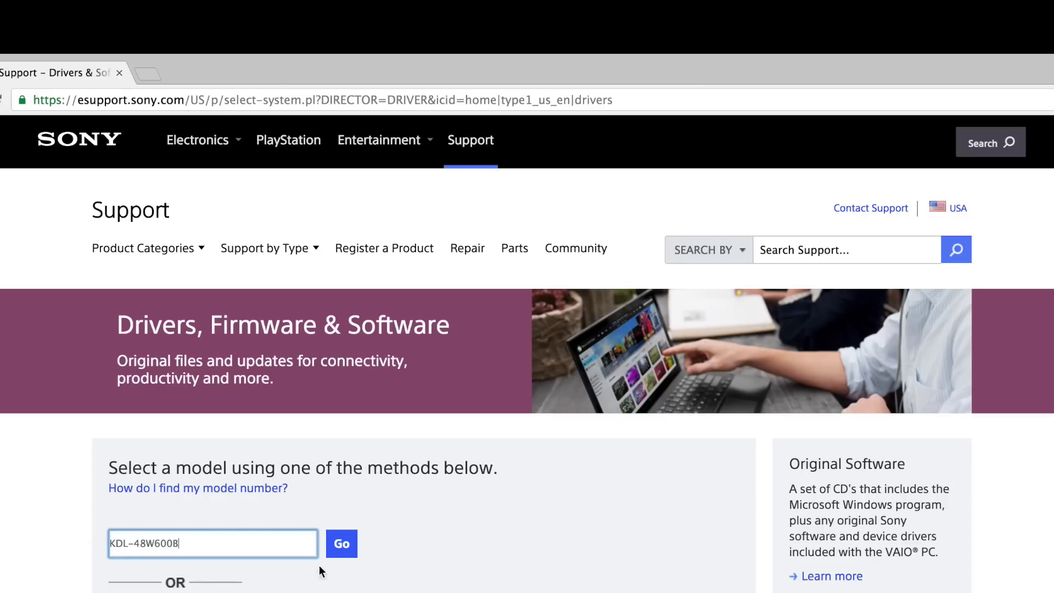
{"action": "left_click", "coordinate": [341, 545]}
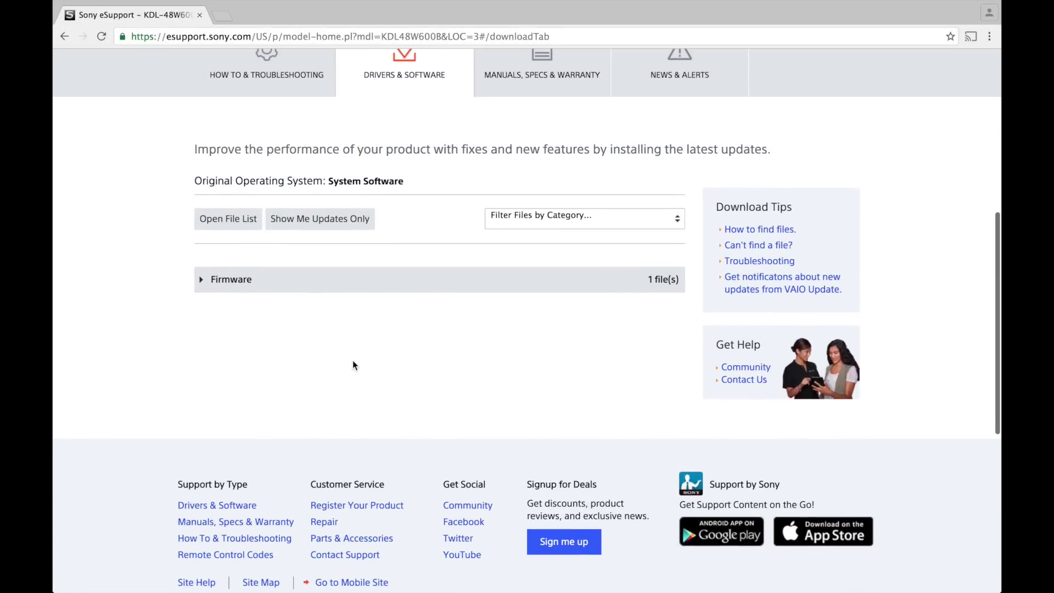
Download the Firmware System Software Update zip, accepting the software agreement.
{"action": "left_click", "coordinate": [209, 281]}
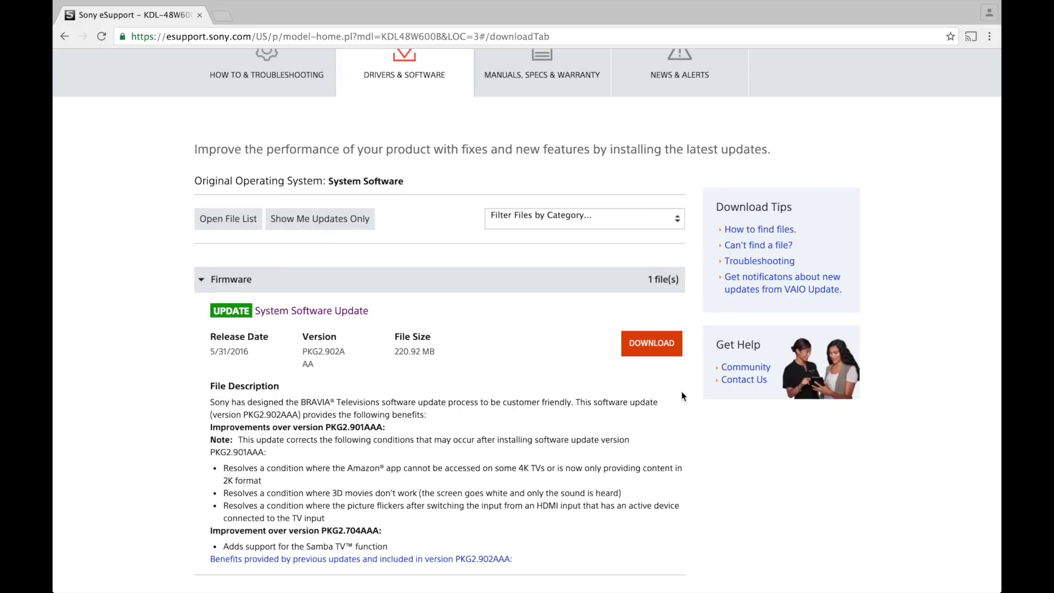
{"action": "left_click", "coordinate": [652, 345]}
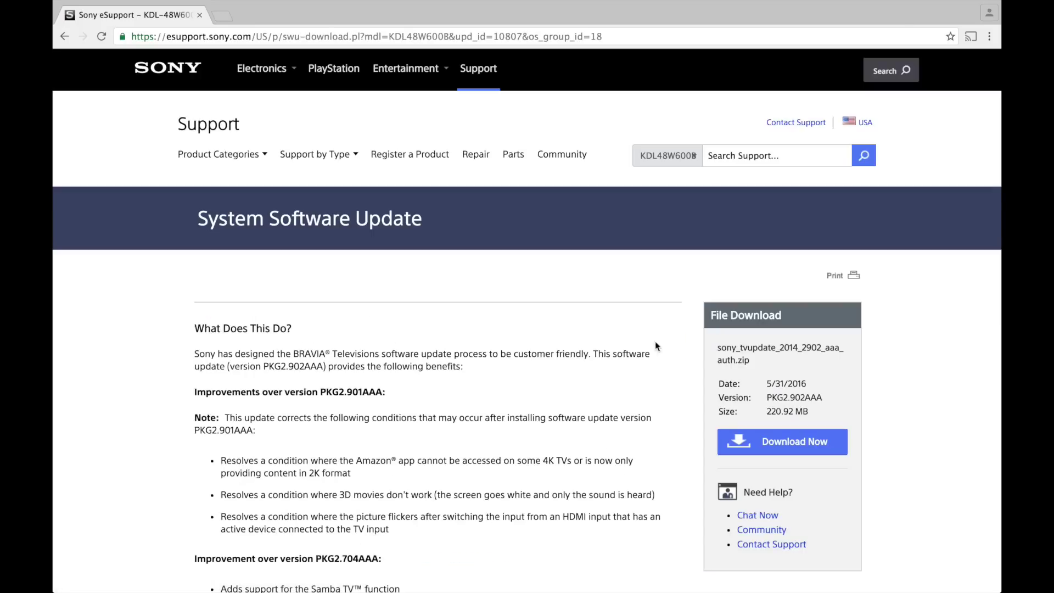
{"action": "scroll", "coordinate": [891, 355], "scroll_direction": "down", "scroll_amount": 1}
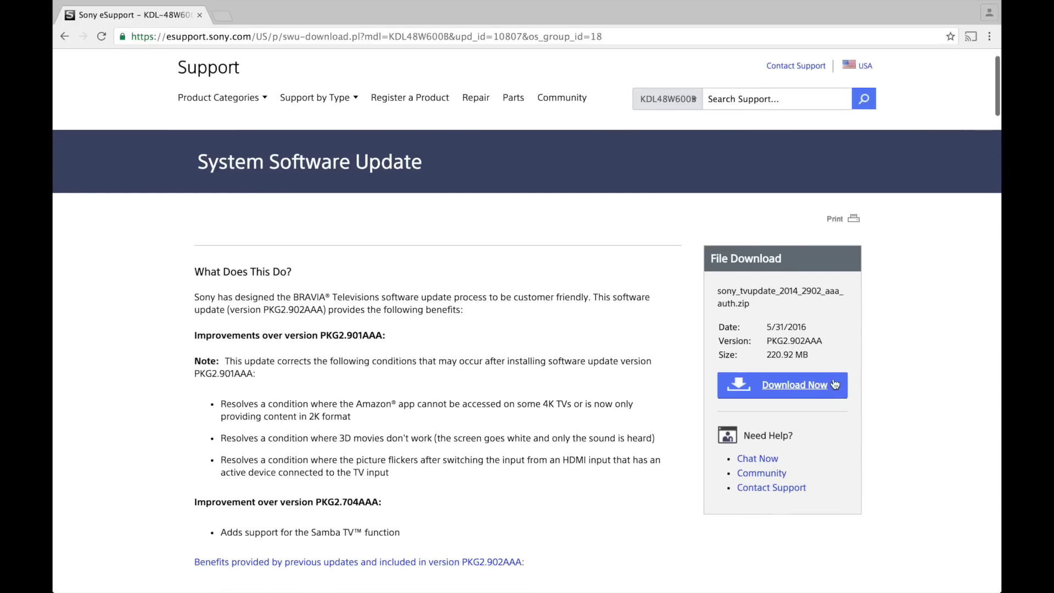
{"action": "left_click", "coordinate": [795, 386]}
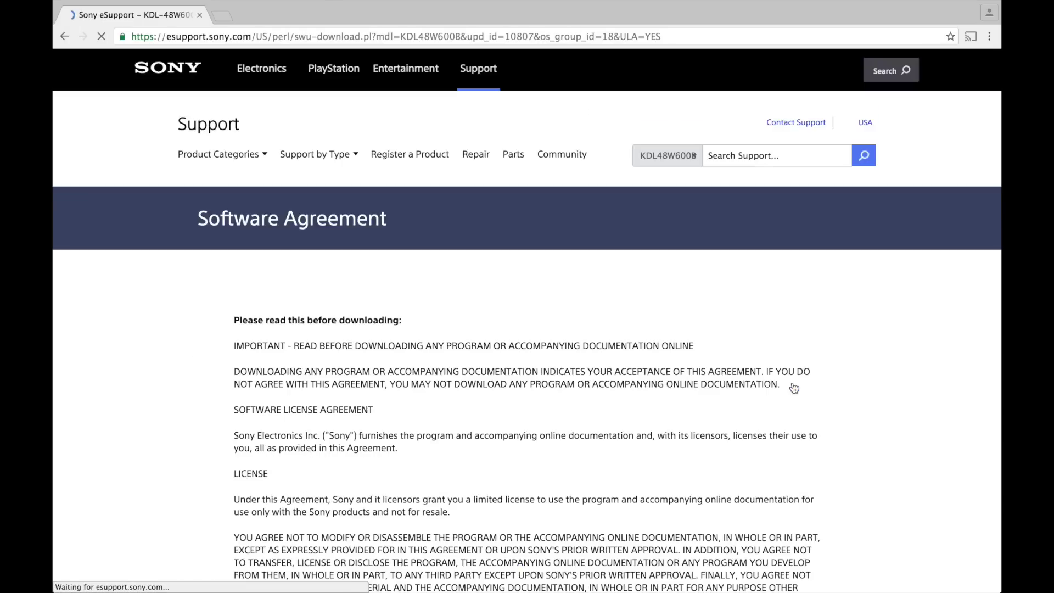
{"action": "scroll", "coordinate": [795, 388], "scroll_direction": "down", "scroll_amount": 5}
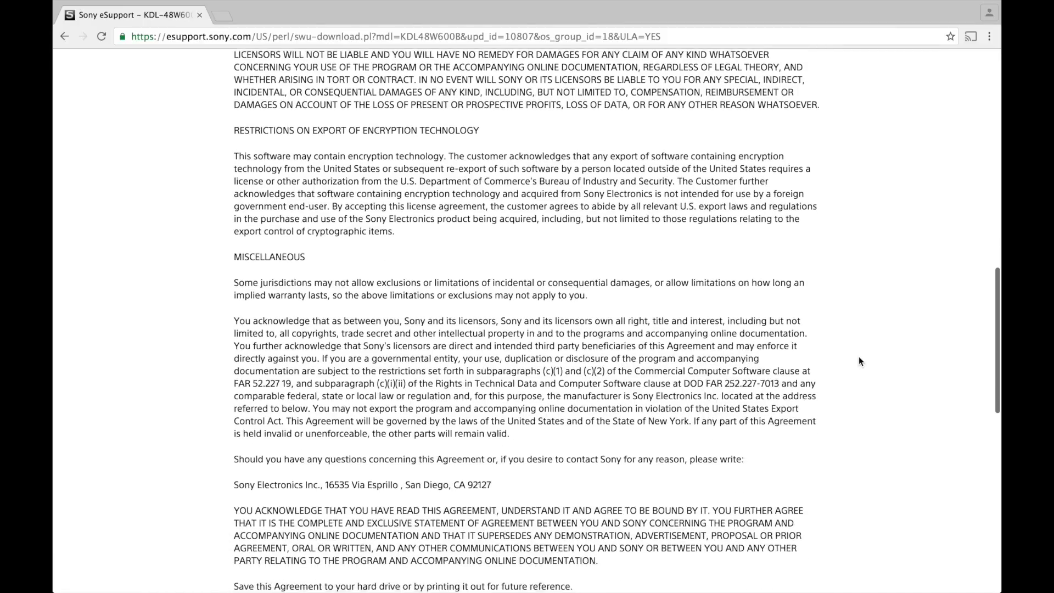
{"action": "scroll", "coordinate": [858, 357], "scroll_direction": "down", "scroll_amount": 3}
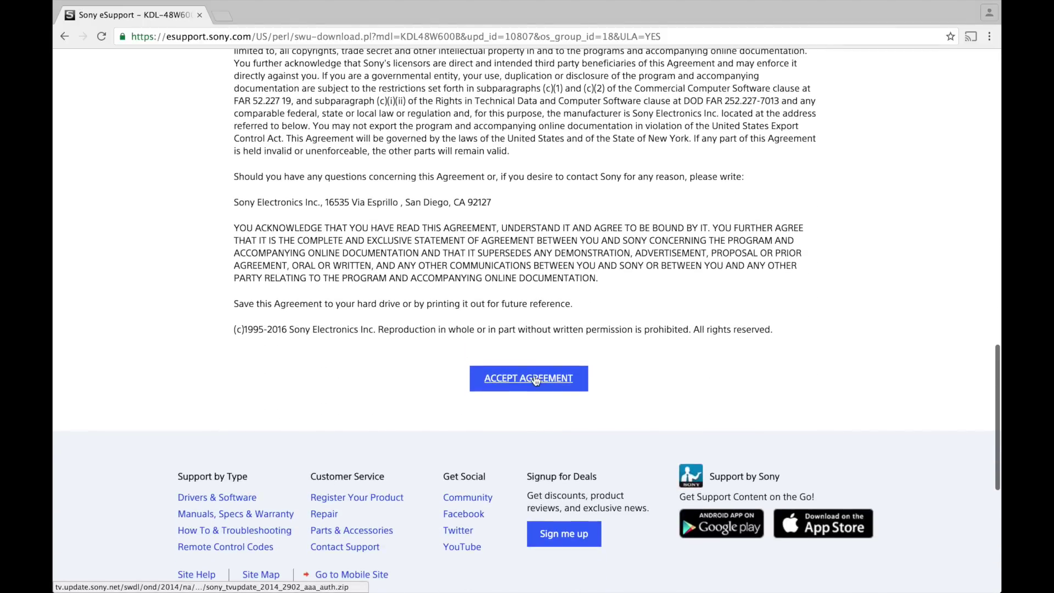
{"action": "left_click", "coordinate": [534, 380]}
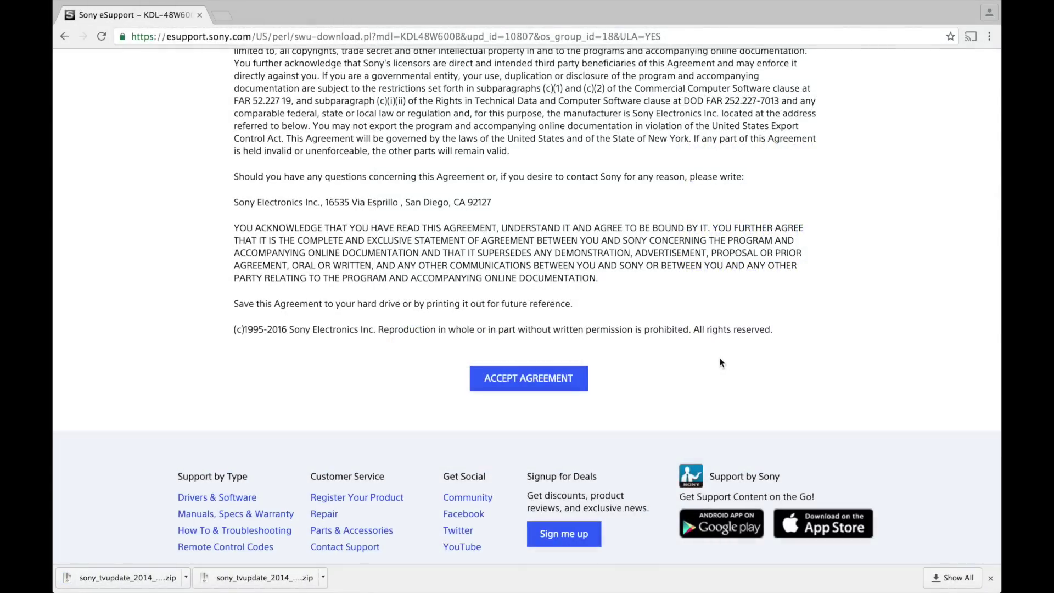
{"action": "scroll", "coordinate": [710, 351], "scroll_direction": "up", "scroll_amount": 20}
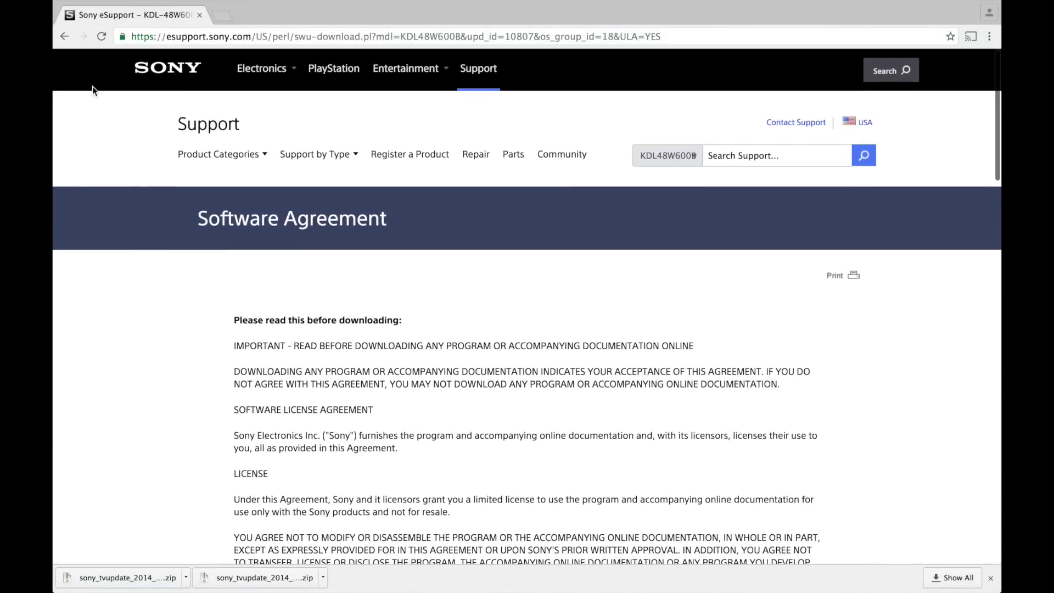
{"action": "left_click", "coordinate": [65, 37]}
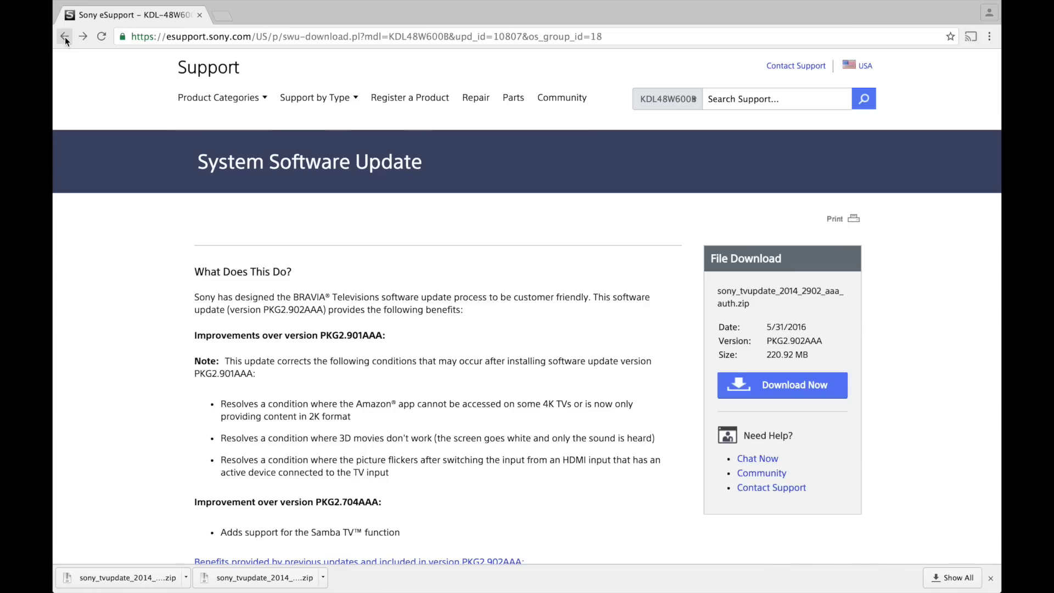
{"action": "scroll", "coordinate": [107, 290], "scroll_direction": "down", "scroll_amount": 2}
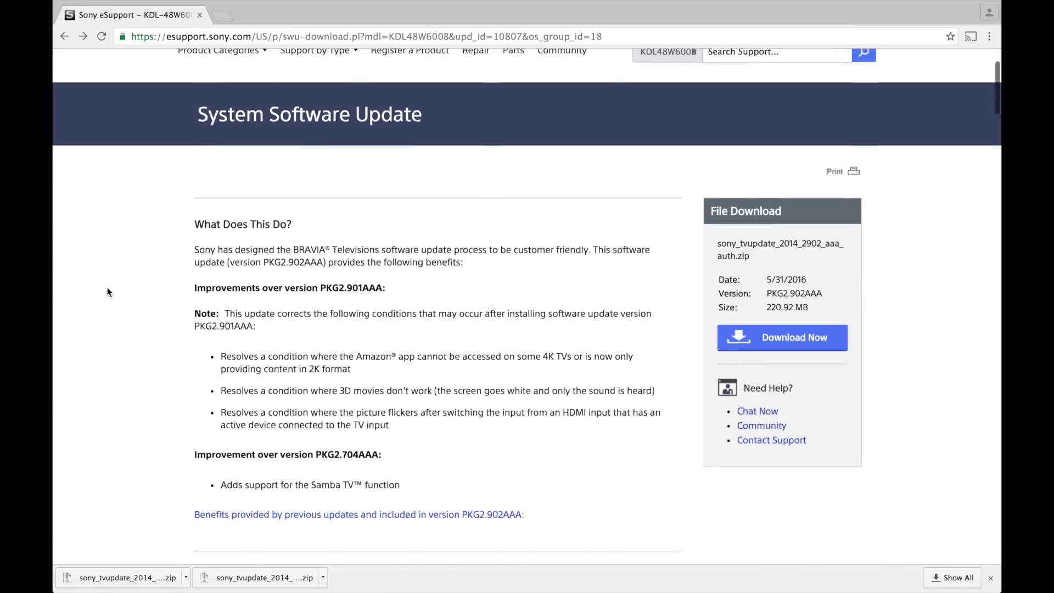
{"action": "scroll", "coordinate": [107, 288], "scroll_direction": "down", "scroll_amount": 2}
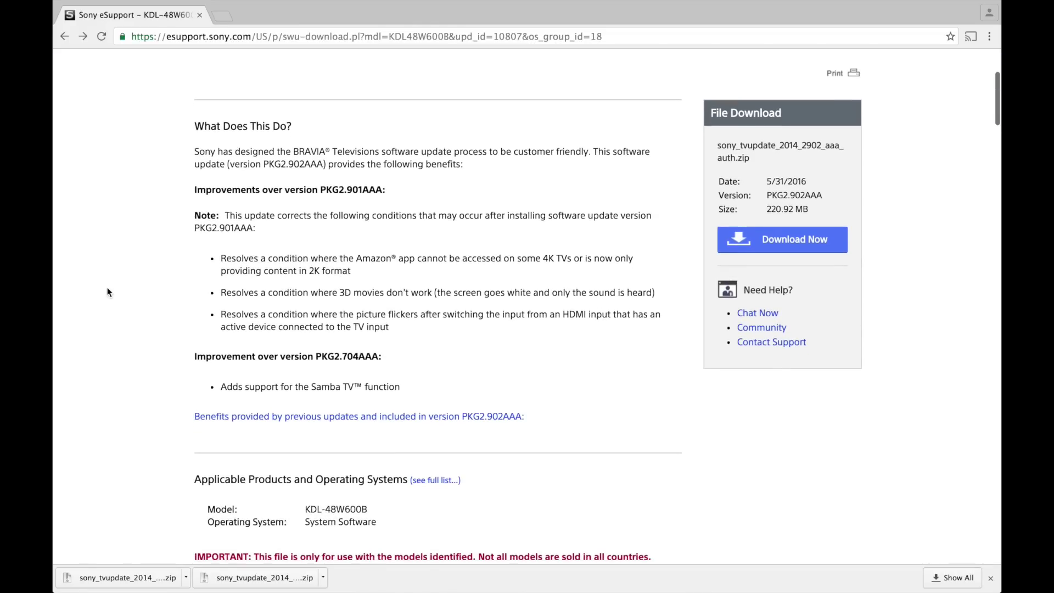
{"action": "scroll", "coordinate": [108, 292], "scroll_direction": "down", "scroll_amount": 8}
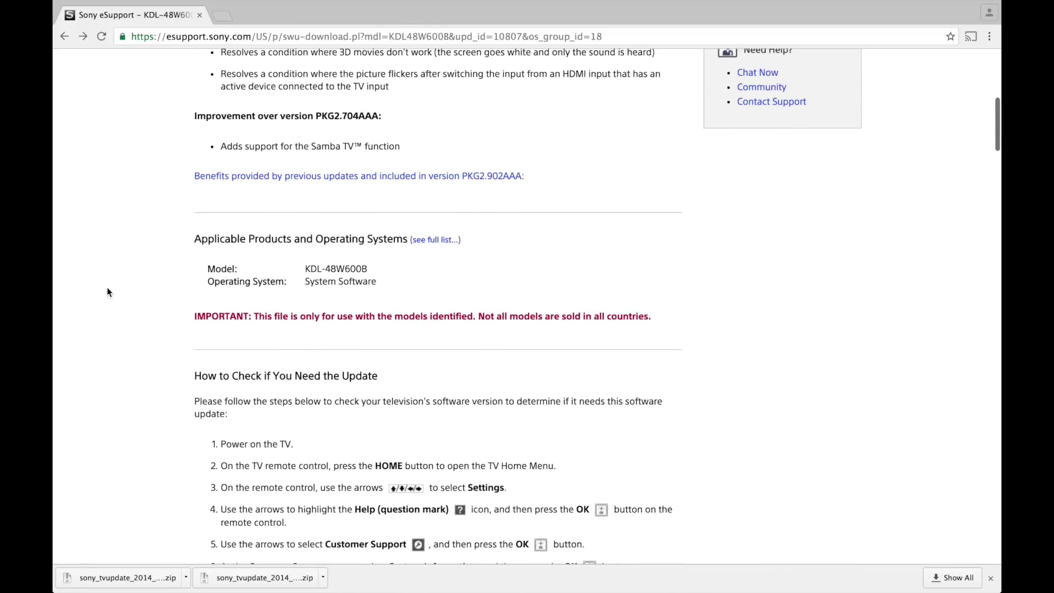
{"action": "scroll", "coordinate": [107, 291], "scroll_direction": "down", "scroll_amount": 5}
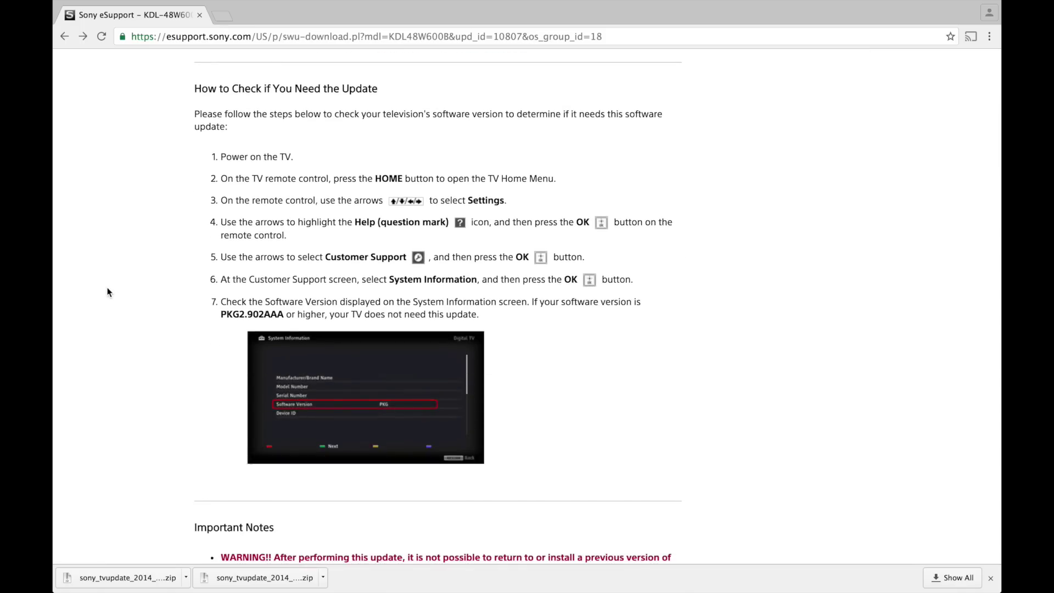
{"action": "scroll", "coordinate": [108, 289], "scroll_direction": "down", "scroll_amount": 7}
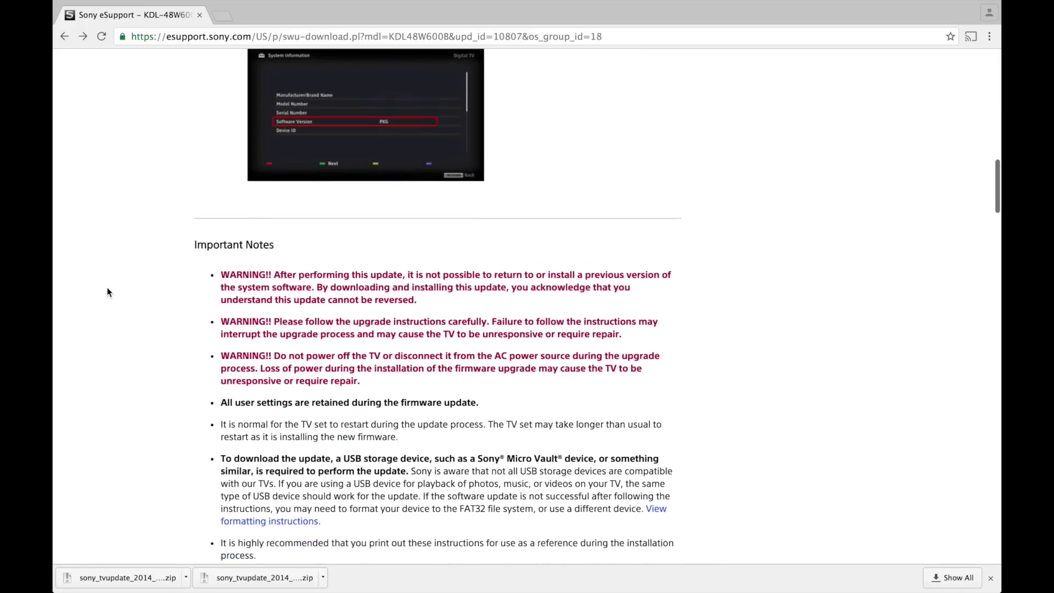
{"action": "scroll", "coordinate": [107, 292], "scroll_direction": "down", "scroll_amount": 4}
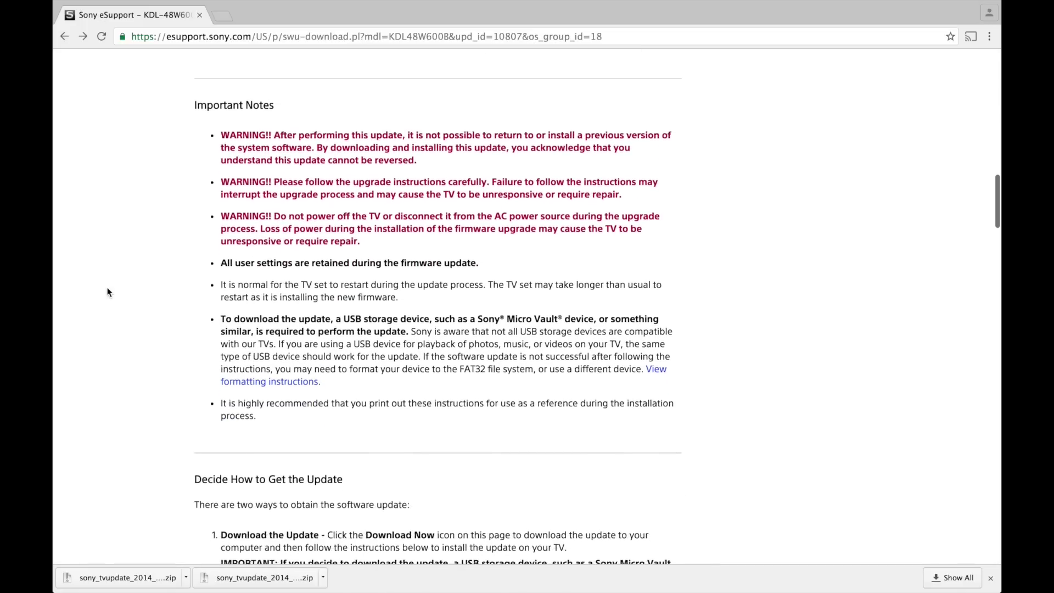
{"action": "scroll", "coordinate": [107, 291], "scroll_direction": "down", "scroll_amount": 1}
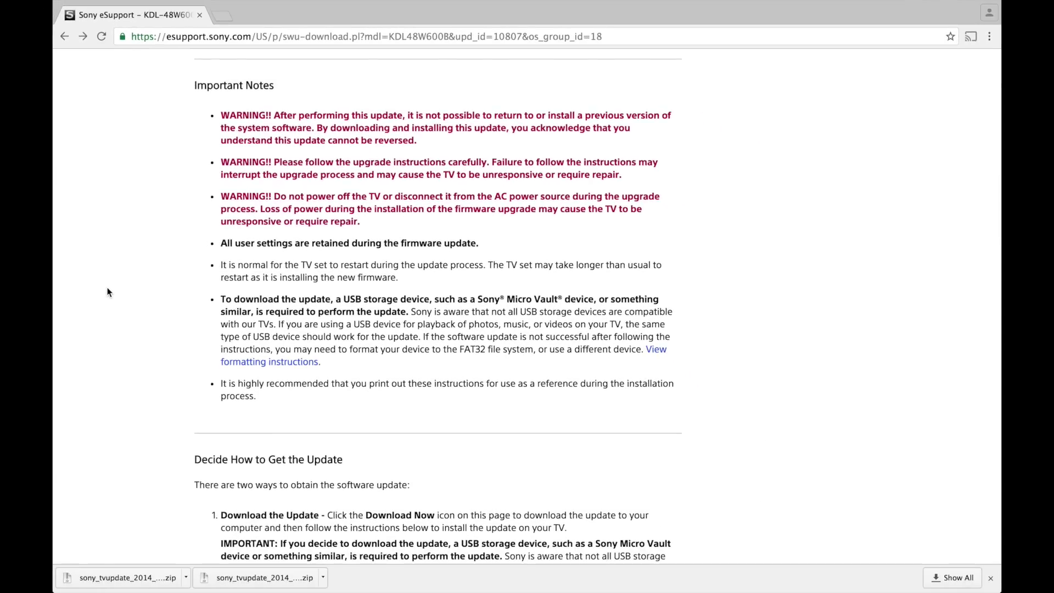
{"action": "scroll", "coordinate": [107, 287], "scroll_direction": "down", "scroll_amount": 2}
{"action": "scroll", "coordinate": [108, 289], "scroll_direction": "down", "scroll_amount": 3}
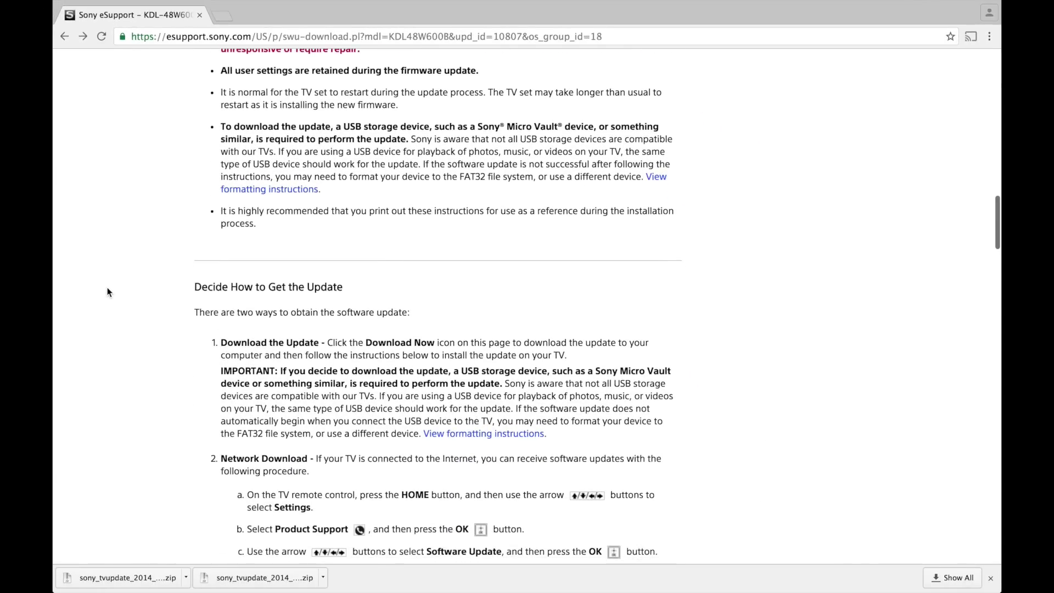
{"action": "scroll", "coordinate": [107, 288], "scroll_direction": "down", "scroll_amount": 3}
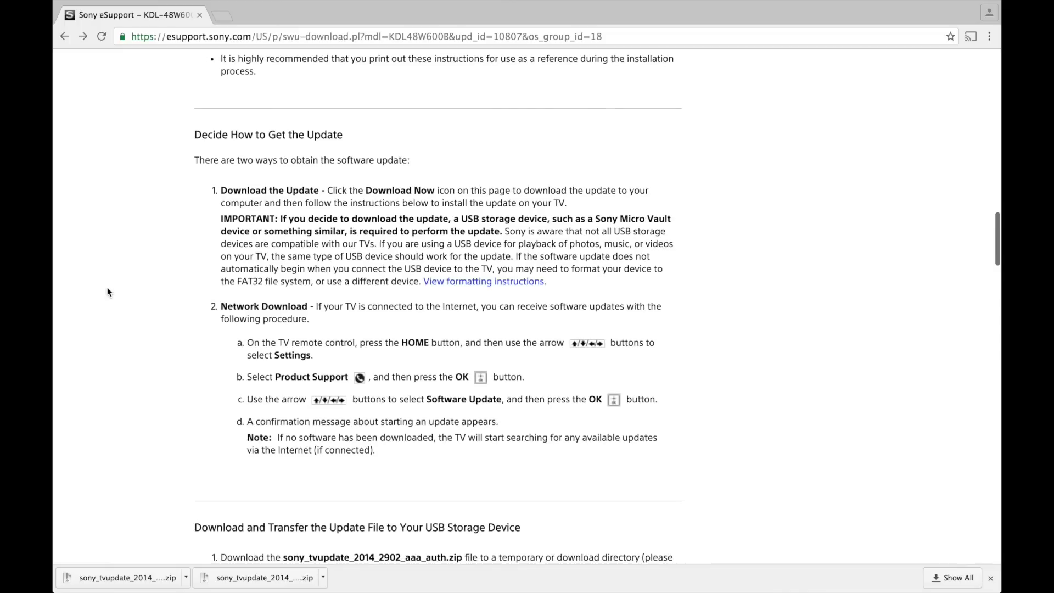
{"action": "scroll", "coordinate": [107, 287], "scroll_direction": "down", "scroll_amount": 1}
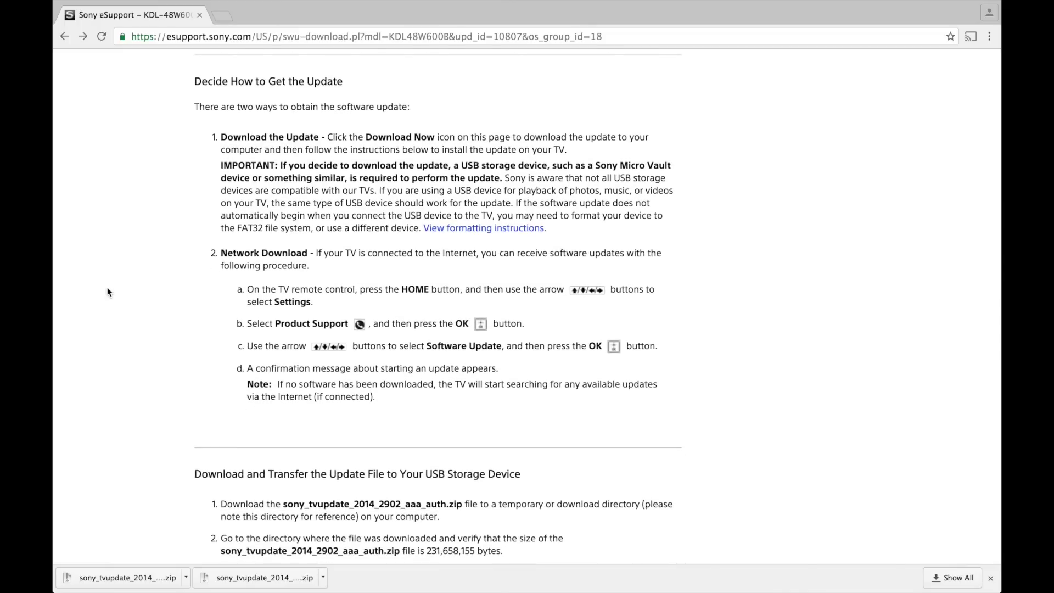
{"action": "scroll", "coordinate": [107, 288], "scroll_direction": "down", "scroll_amount": 3}
{"action": "scroll", "coordinate": [107, 288], "scroll_direction": "down", "scroll_amount": 3}
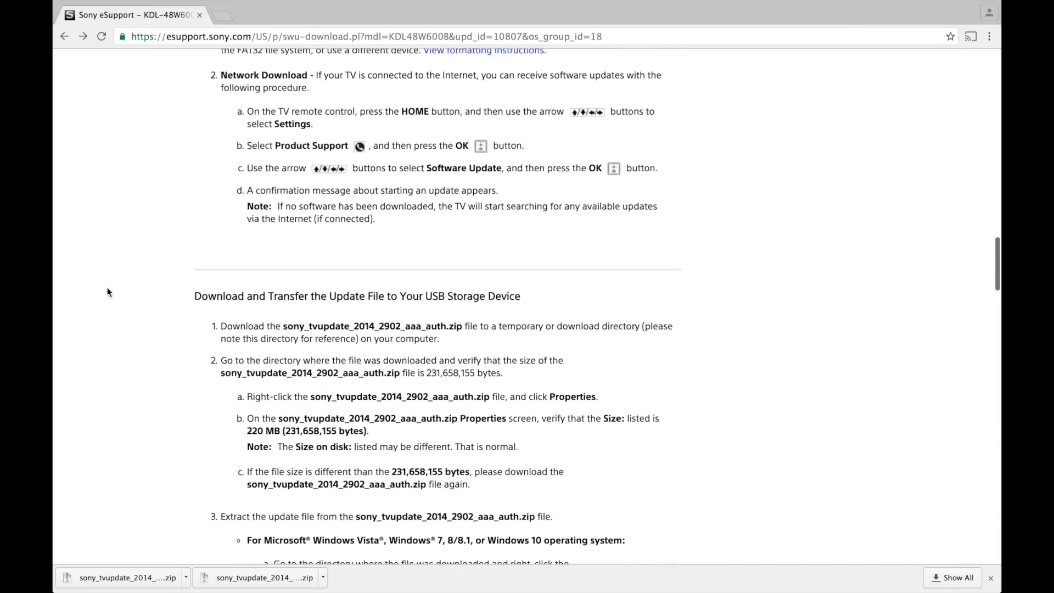
{"action": "scroll", "coordinate": [107, 291], "scroll_direction": "down", "scroll_amount": 1}
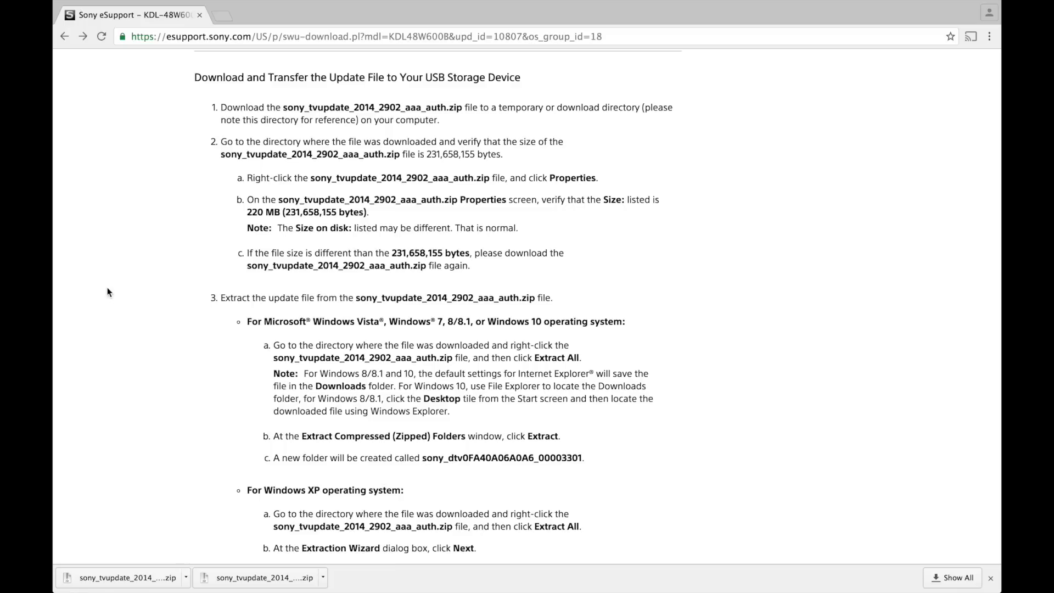
{"action": "scroll", "coordinate": [108, 291], "scroll_direction": "down", "scroll_amount": 4}
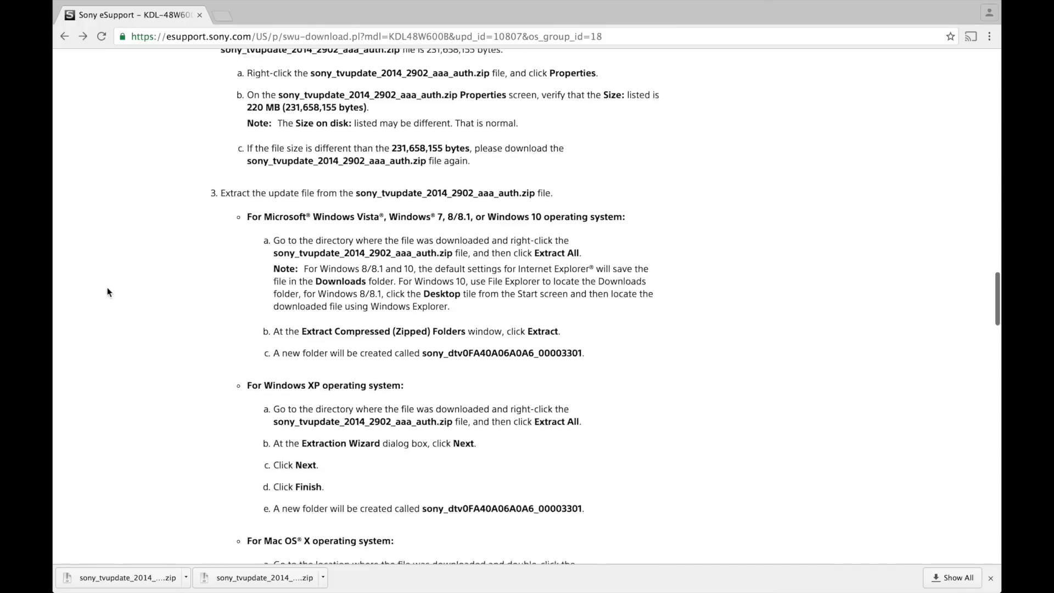
{"action": "scroll", "coordinate": [107, 292], "scroll_direction": "down", "scroll_amount": 4}
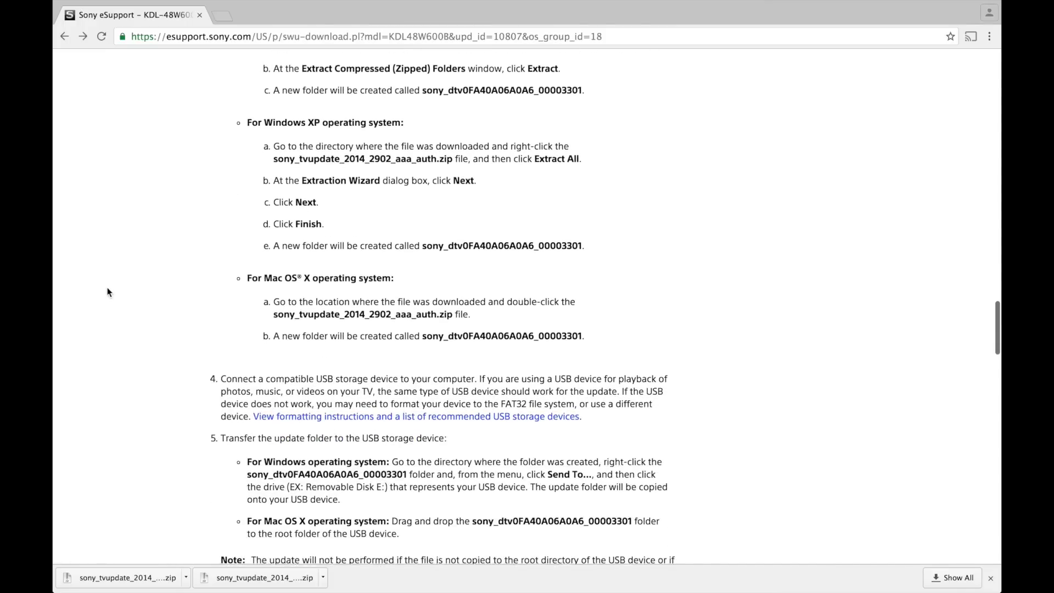
{"action": "scroll", "coordinate": [108, 291], "scroll_direction": "down", "scroll_amount": 5}
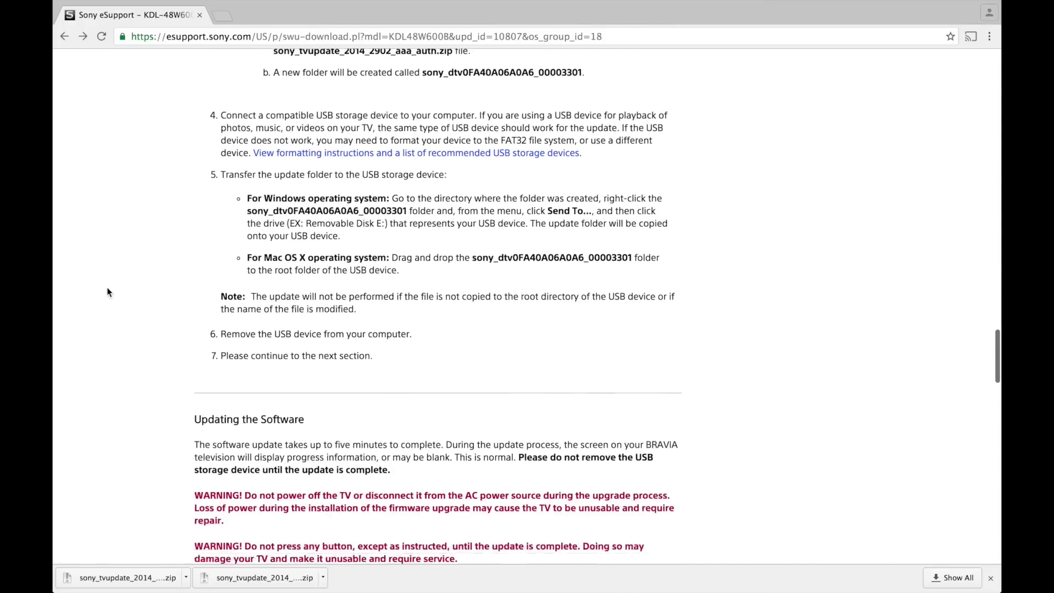
{"action": "scroll", "coordinate": [107, 291], "scroll_direction": "down", "scroll_amount": 3}
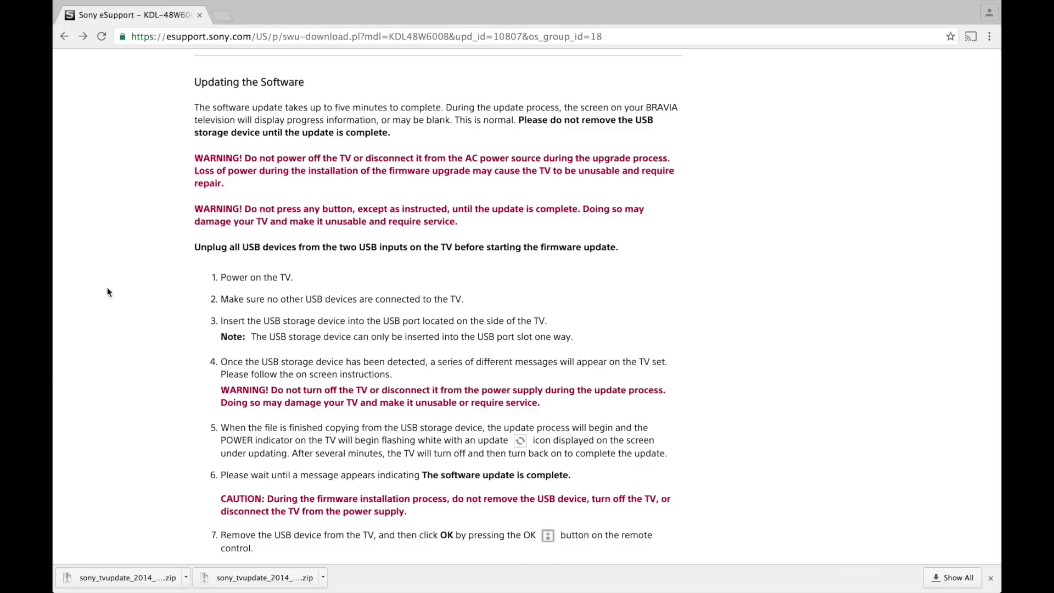
{"action": "scroll", "coordinate": [108, 292], "scroll_direction": "down", "scroll_amount": 5}
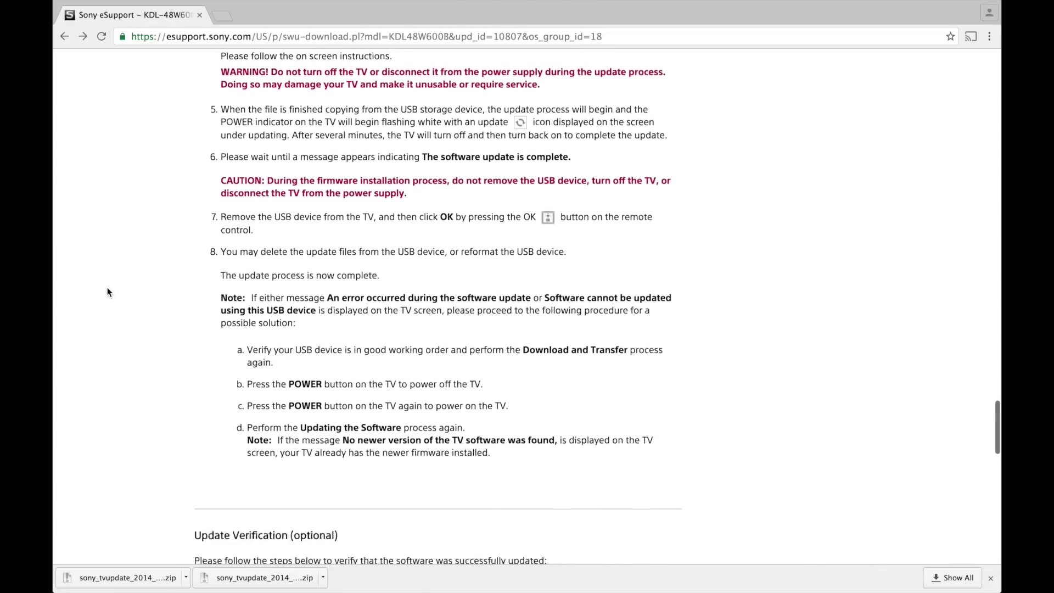
{"action": "scroll", "coordinate": [108, 291], "scroll_direction": "down", "scroll_amount": 6}
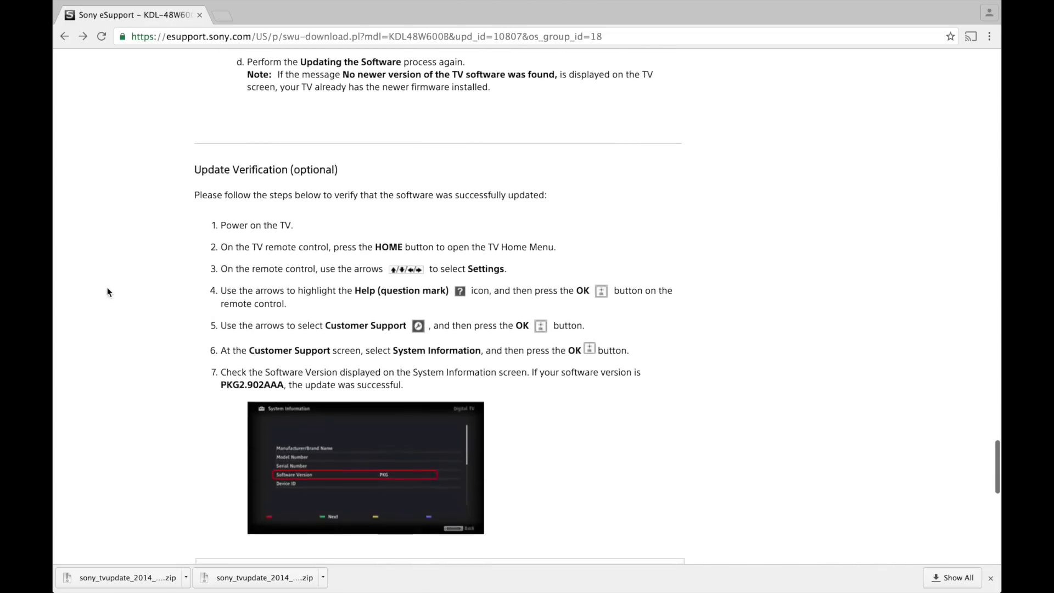
{"action": "scroll", "coordinate": [108, 291], "scroll_direction": "down", "scroll_amount": 2}
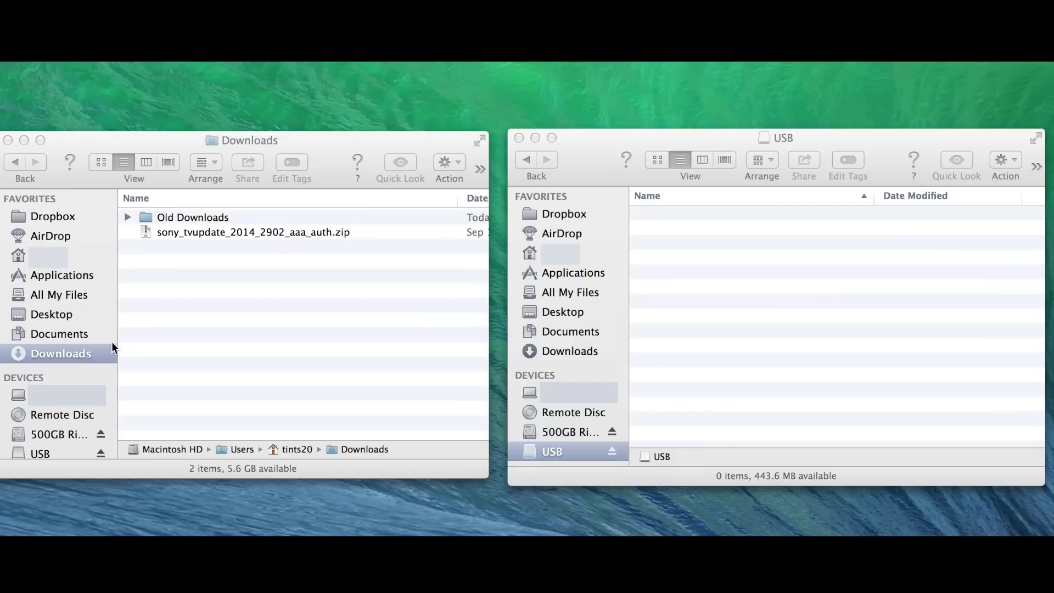
Extract sony_tvupdate_2014_2902_aaa_auth.zip, copy the sony_dtv0FA40A06A0A6_00003301 folder to the USB drive, and eject it.
{"action": "left_click", "coordinate": [66, 354]}
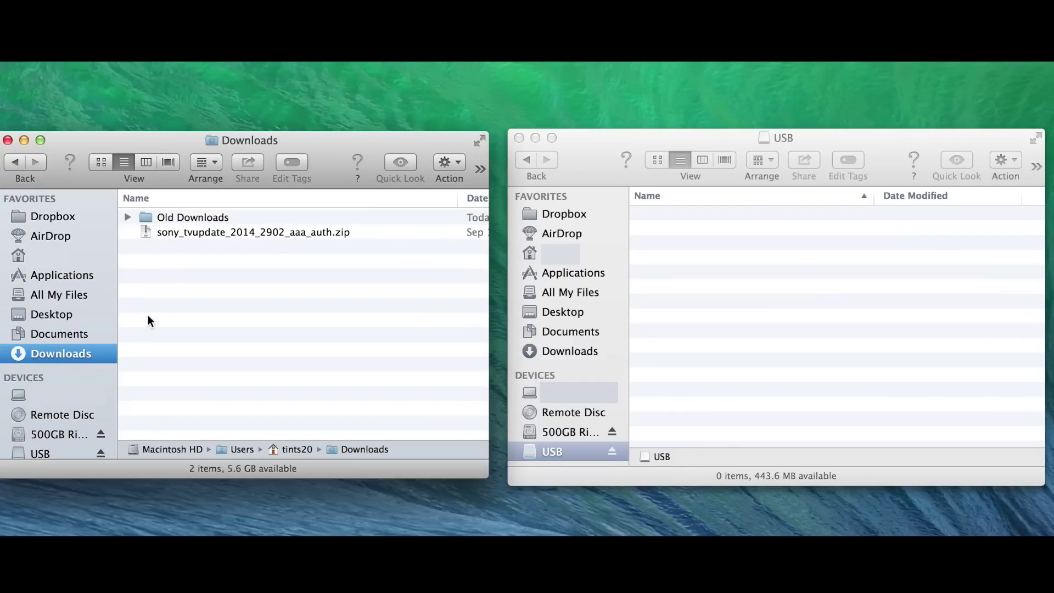
{"action": "left_click", "coordinate": [188, 232]}
{"action": "double_click", "coordinate": [188, 232]}
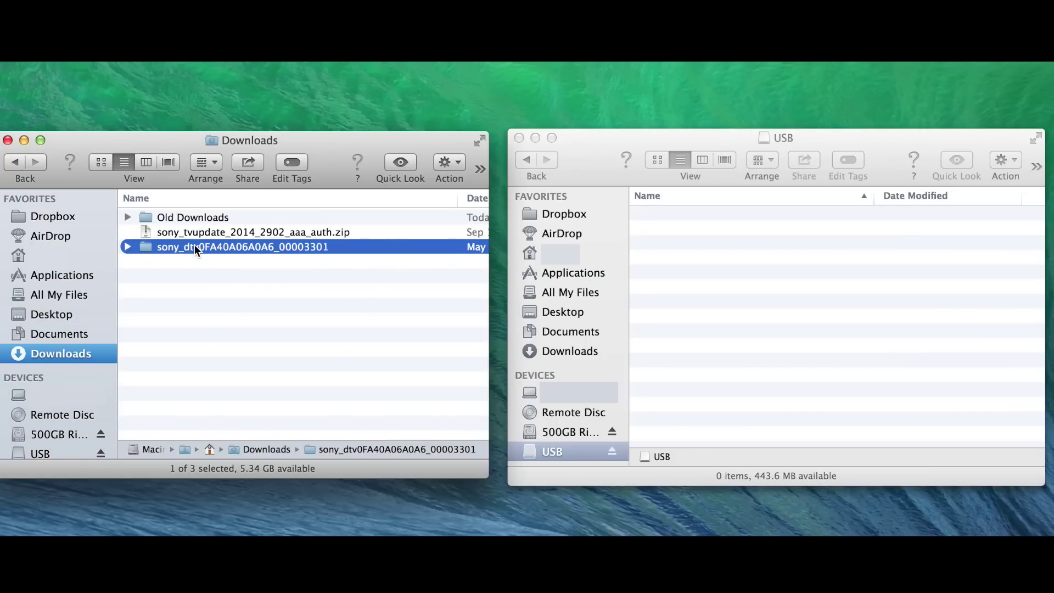
{"action": "left_click_drag", "start_coordinate": [194, 245], "coordinate": [747, 293]}
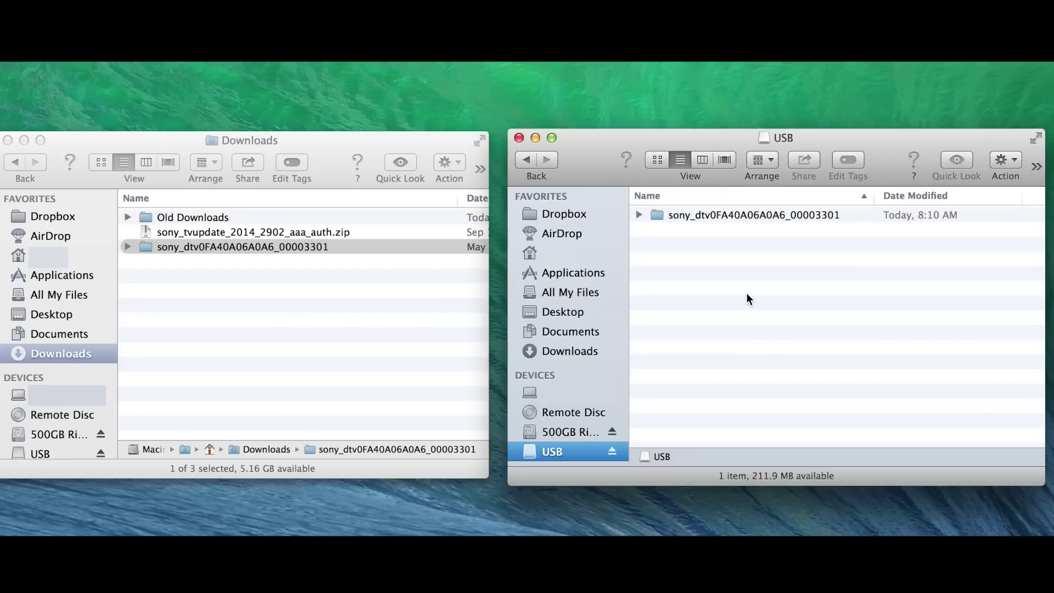
{"action": "left_click", "coordinate": [613, 452]}
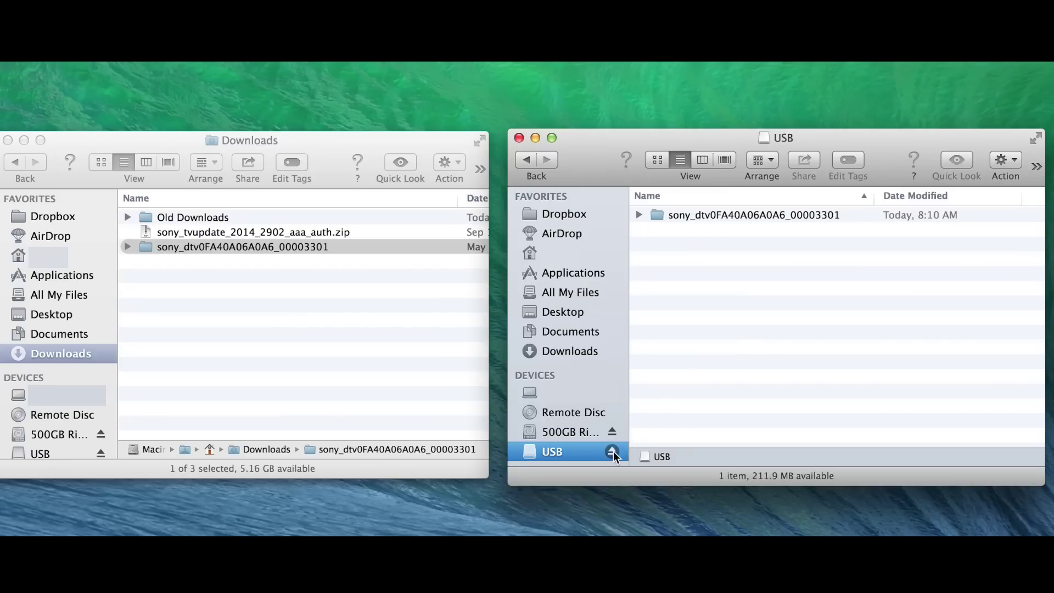